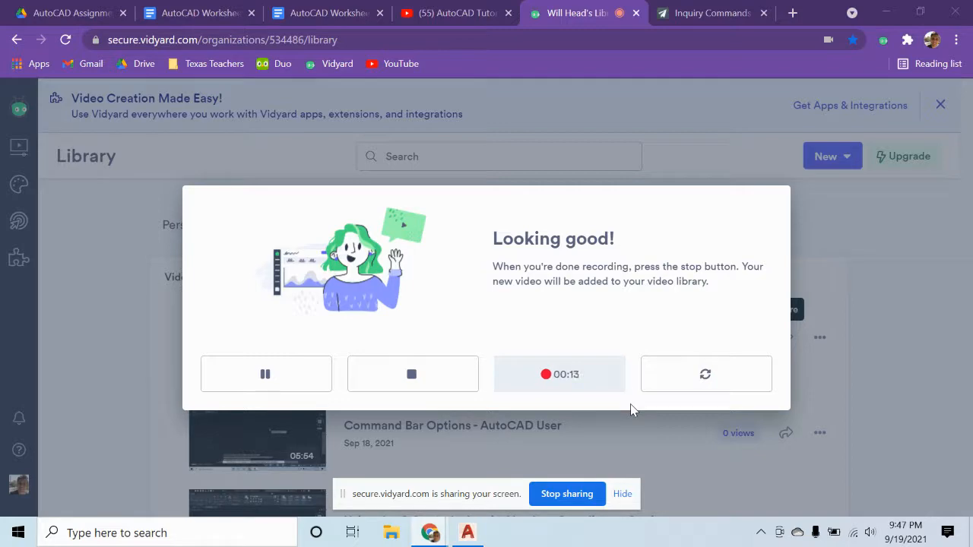
Switch to AutoCAD and measure the distance between the two endpoints of the hexagon's top edge
{"action": "left_click", "coordinate": [622, 493]}
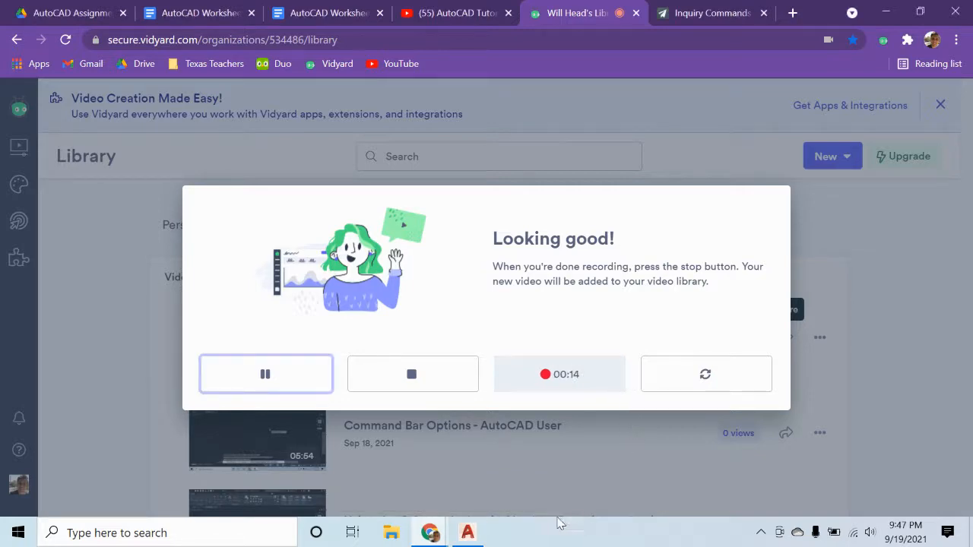
{"action": "left_click", "coordinate": [468, 532]}
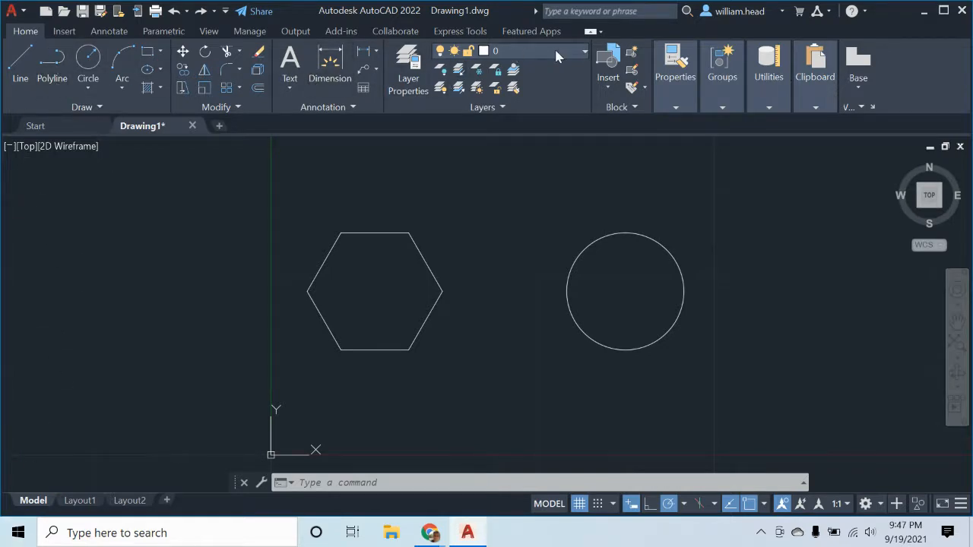
{"action": "left_click", "coordinate": [769, 76]}
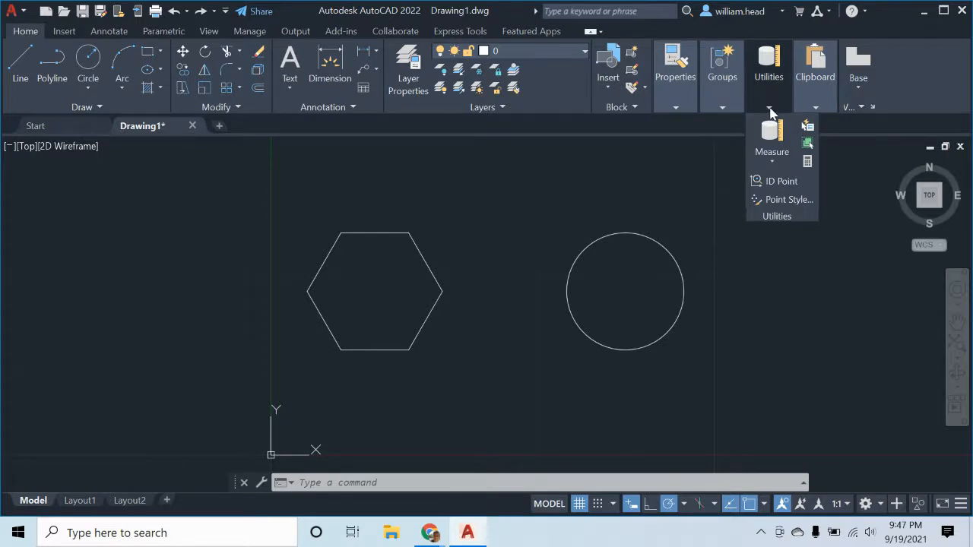
{"action": "left_click", "coordinate": [773, 161]}
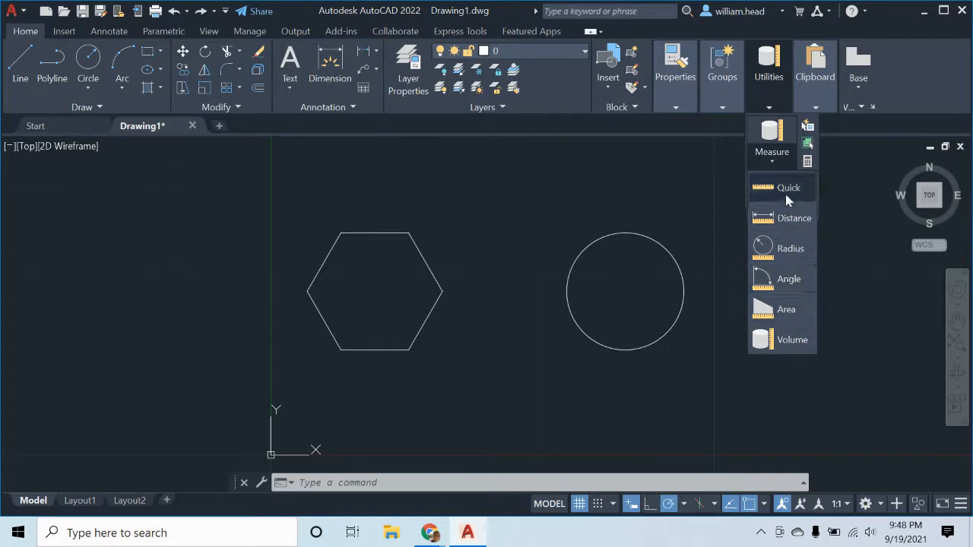
{"action": "left_click", "coordinate": [793, 220]}
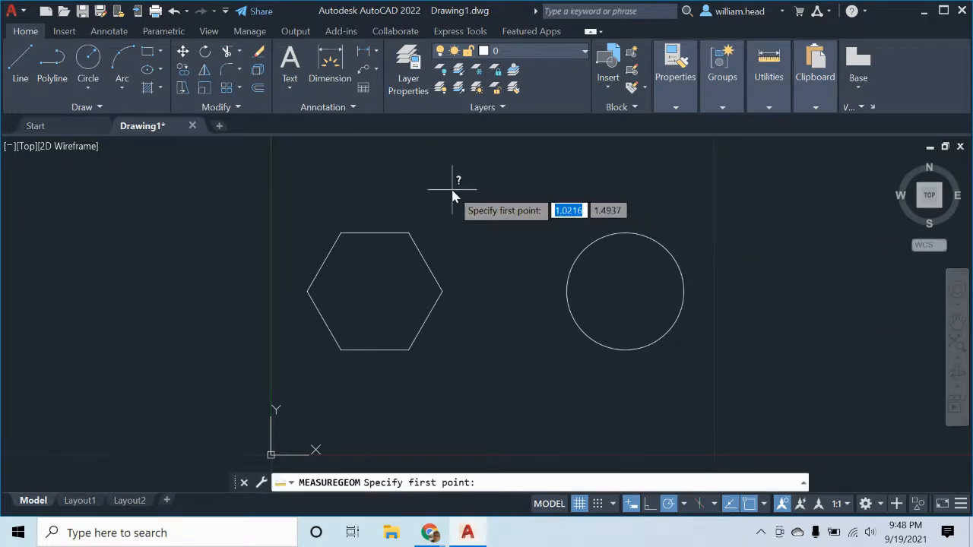
{"action": "left_click", "coordinate": [341, 234]}
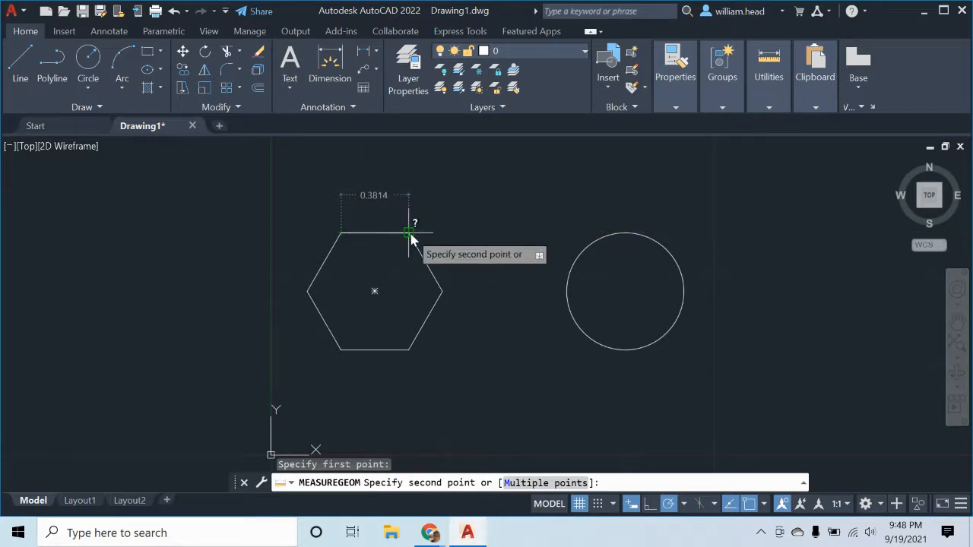
{"action": "left_click", "coordinate": [410, 234]}
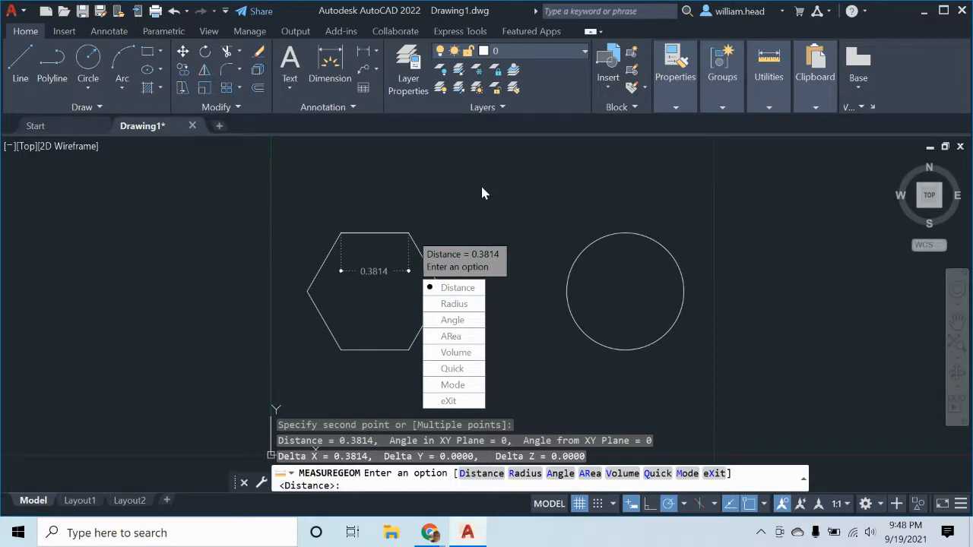
{"action": "key", "text": "Escape"}
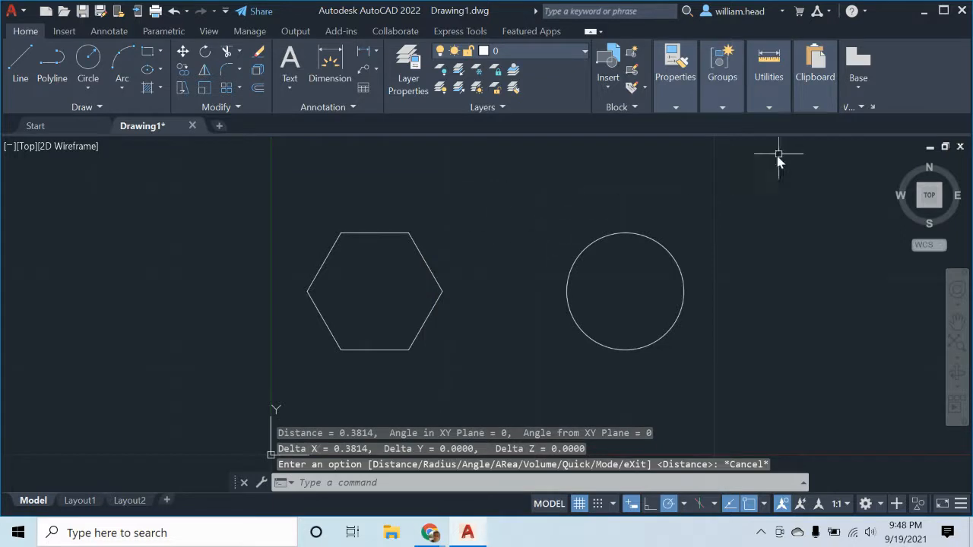
Measure the distance from the hexagon's upper-left vertex to its right vertex and examine the displayed dimensions
{"action": "left_click", "coordinate": [768, 108]}
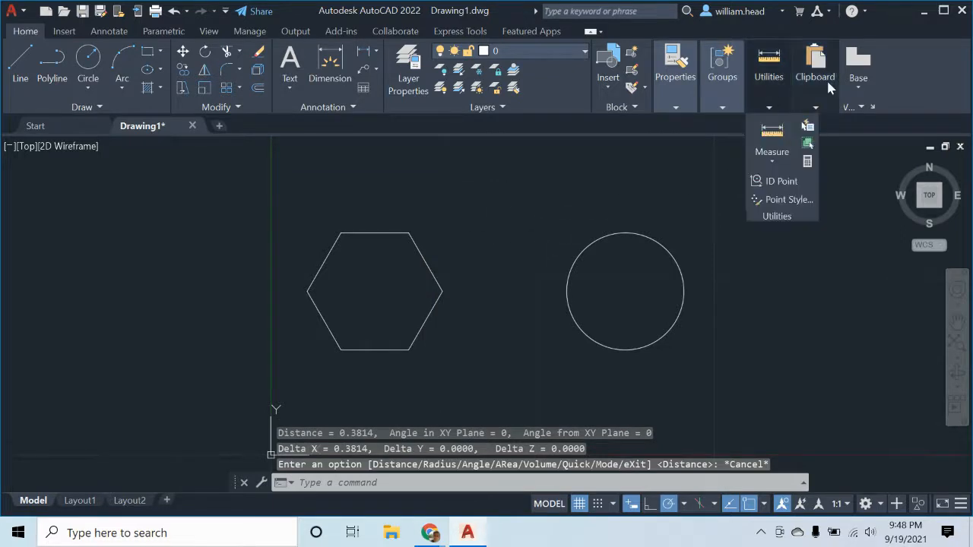
{"action": "left_click", "coordinate": [771, 161]}
{"action": "left_click", "coordinate": [793, 217]}
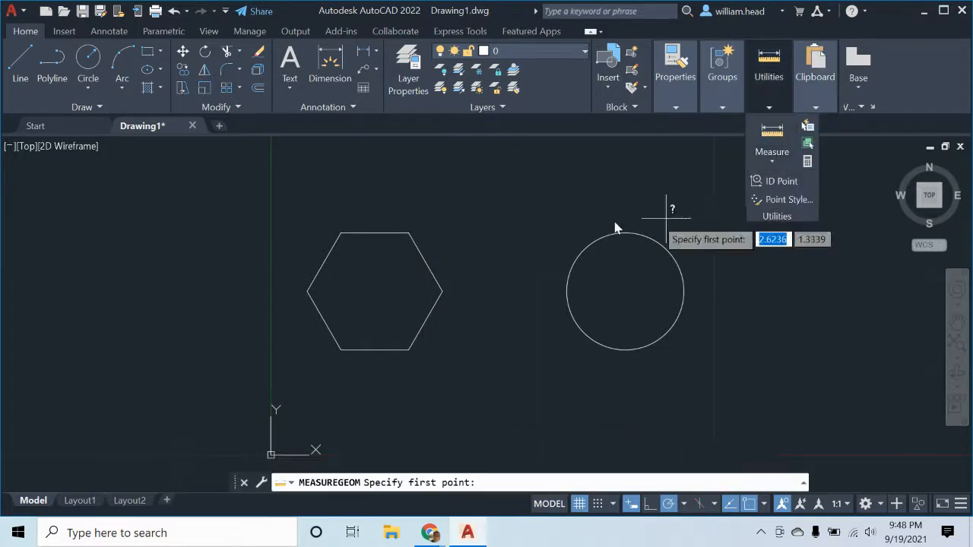
{"action": "left_click", "coordinate": [339, 234]}
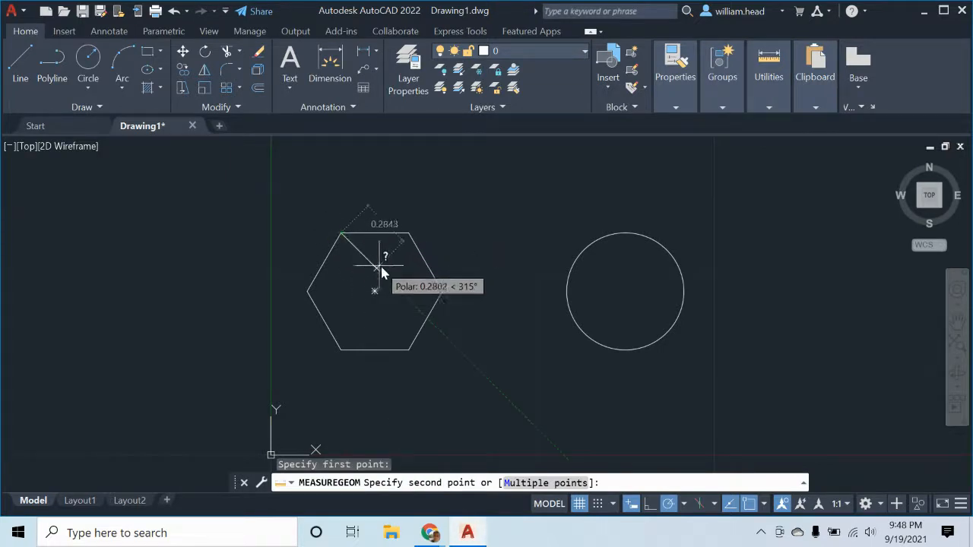
{"action": "left_click", "coordinate": [442, 291]}
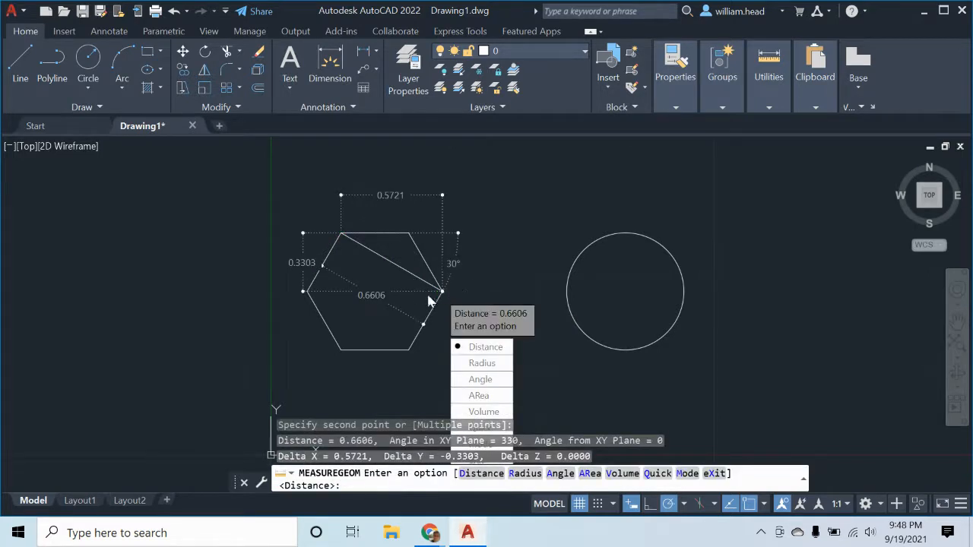
{"action": "scroll", "coordinate": [373, 315], "scroll_direction": "up", "scroll_amount": 5}
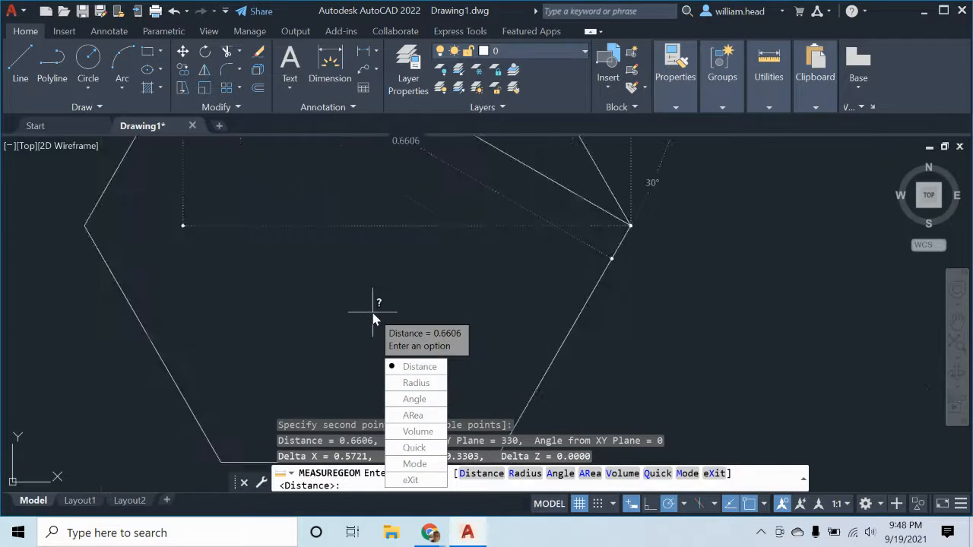
{"action": "mouse_move", "coordinate": [406, 287]}
{"action": "middle_mouse_down"}
{"action": "mouse_move", "coordinate": [381, 329]}
{"action": "mouse_move", "coordinate": [365, 440]}
{"action": "middle_mouse_up"}
{"action": "mouse_move", "coordinate": [304, 198]}
{"action": "middle_mouse_down"}
{"action": "mouse_move", "coordinate": [293, 239]}
{"action": "mouse_move", "coordinate": [307, 243]}
{"action": "mouse_move", "coordinate": [311, 220]}
{"action": "middle_mouse_up"}
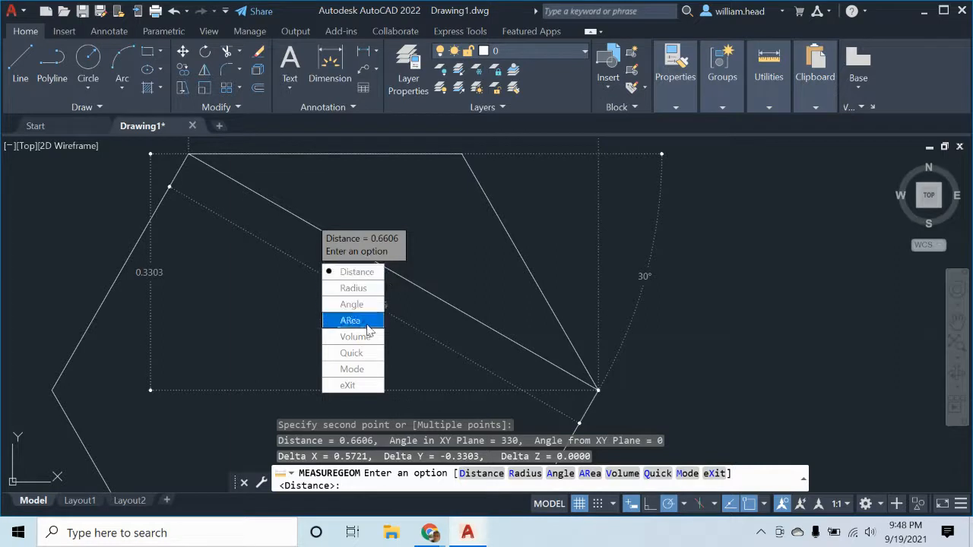
{"action": "left_click", "coordinate": [350, 386]}
Measure the circle's radius
{"action": "scroll", "coordinate": [362, 249], "scroll_direction": "down", "scroll_amount": 3}
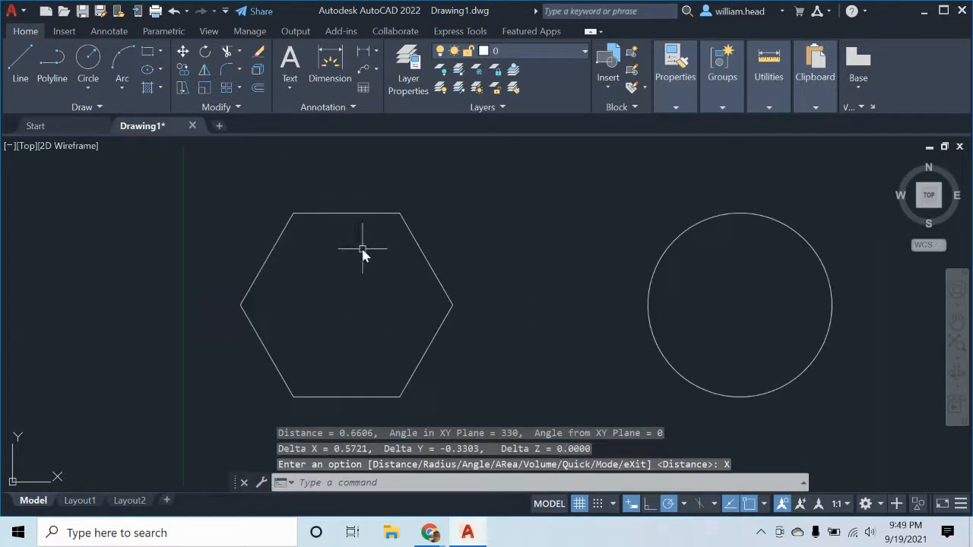
{"action": "scroll", "coordinate": [428, 214], "scroll_direction": "up", "scroll_amount": 3}
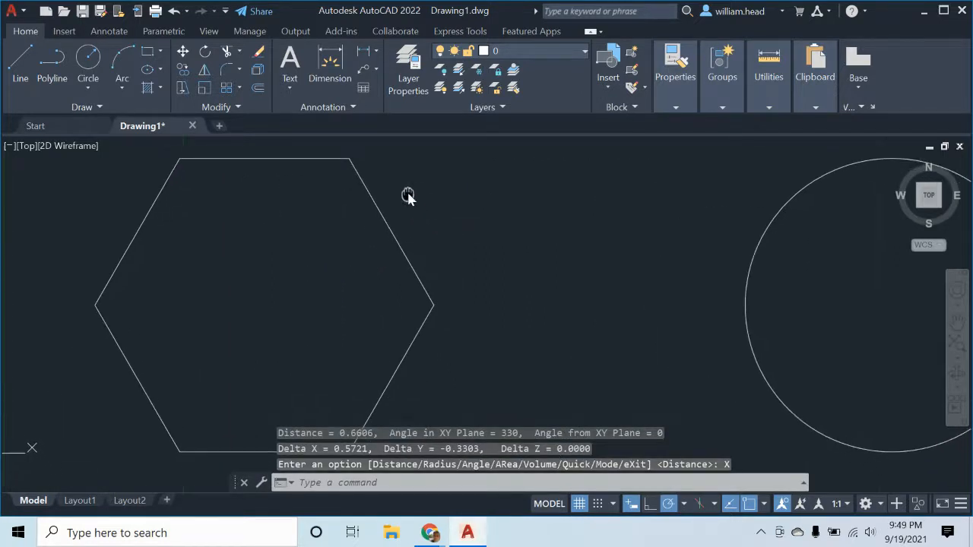
{"action": "scroll", "coordinate": [419, 195], "scroll_direction": "up", "scroll_amount": 2}
{"action": "scroll", "coordinate": [419, 195], "scroll_direction": "down", "scroll_amount": 5}
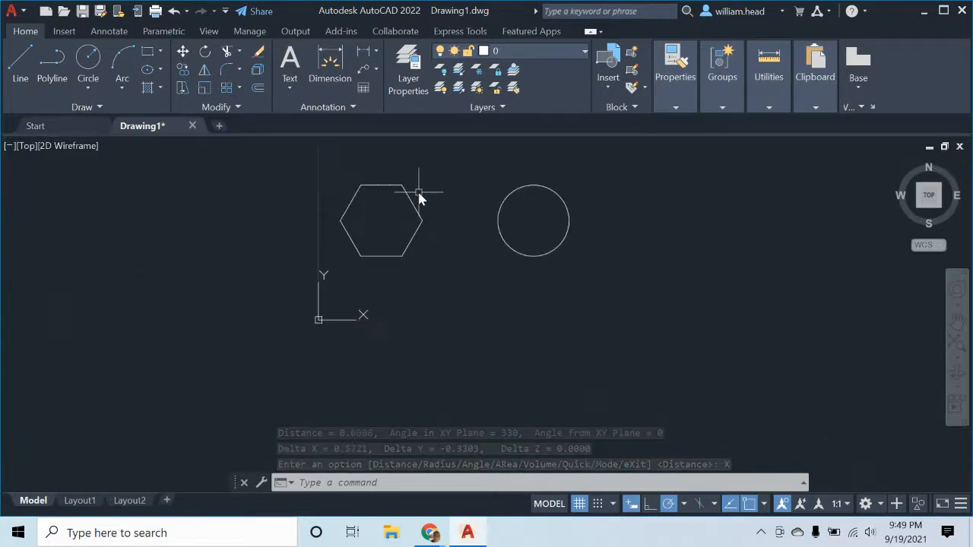
{"action": "middle_click_drag", "start_coordinate": [451, 195], "coordinate": [417, 256]}
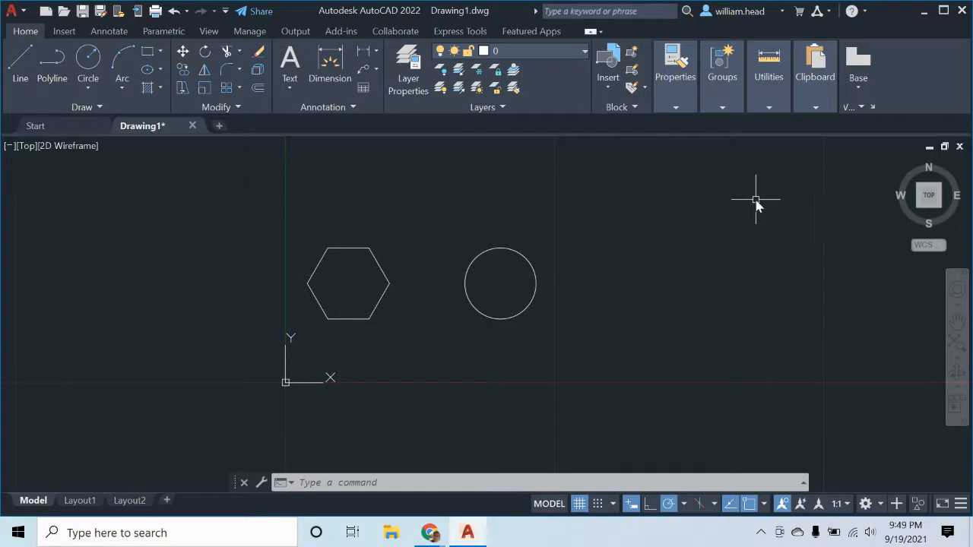
{"action": "left_click", "coordinate": [769, 110]}
{"action": "left_click", "coordinate": [774, 160]}
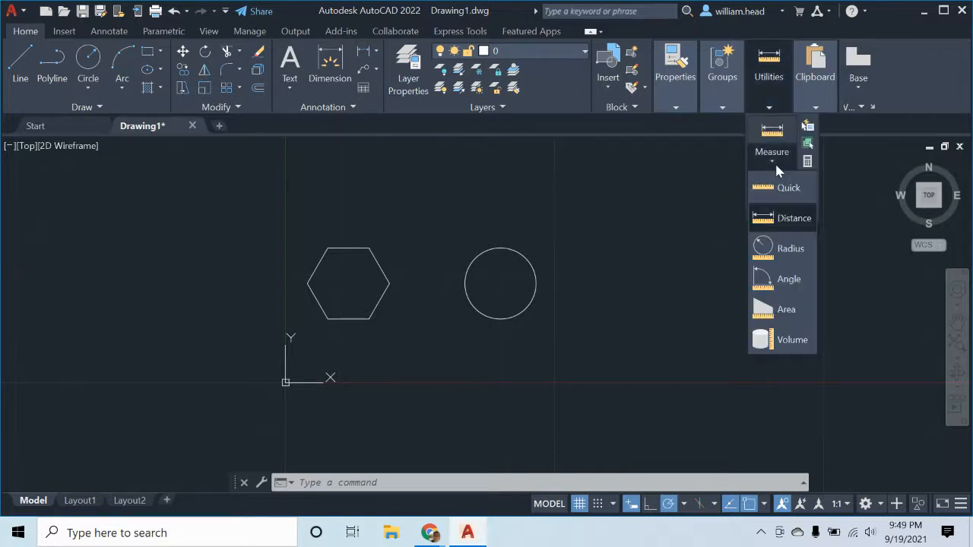
{"action": "left_click", "coordinate": [792, 254]}
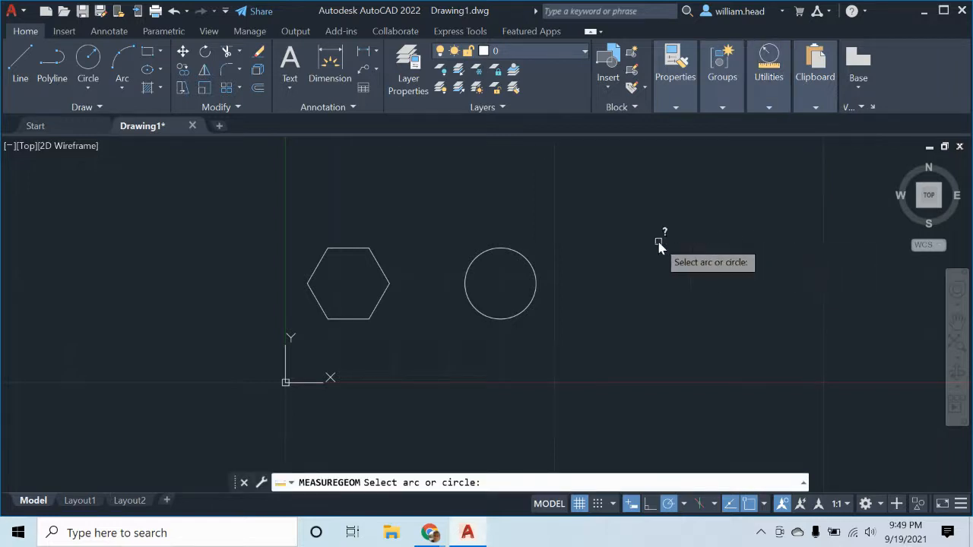
{"action": "left_click", "coordinate": [535, 290]}
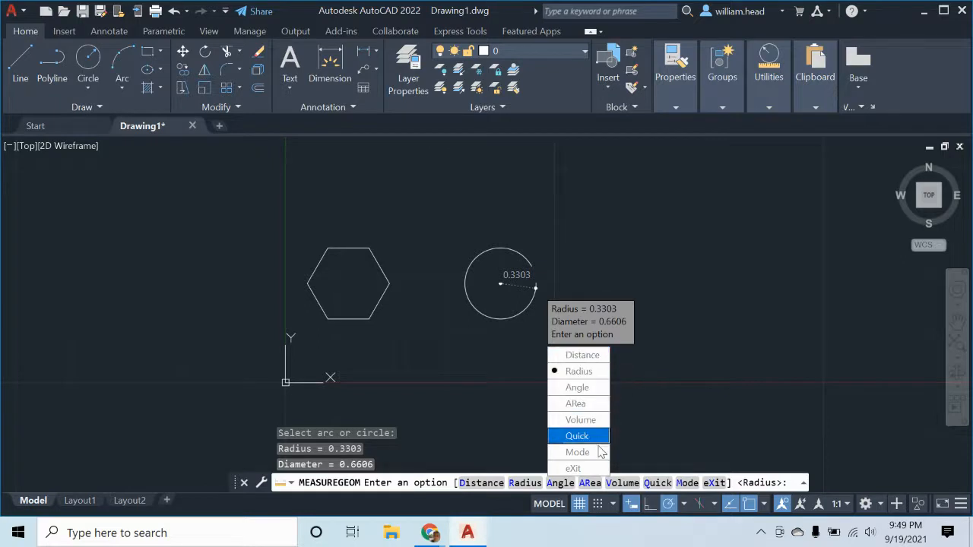
{"action": "left_click", "coordinate": [574, 468]}
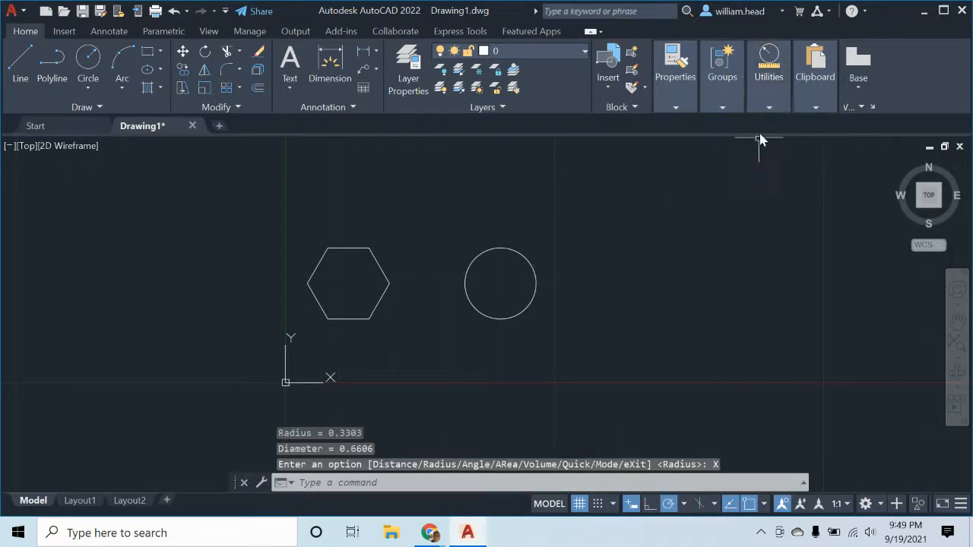
Measure the angle between the hexagon's bottom edge and its lower-left edge
{"action": "left_click", "coordinate": [768, 108]}
{"action": "left_click", "coordinate": [773, 161]}
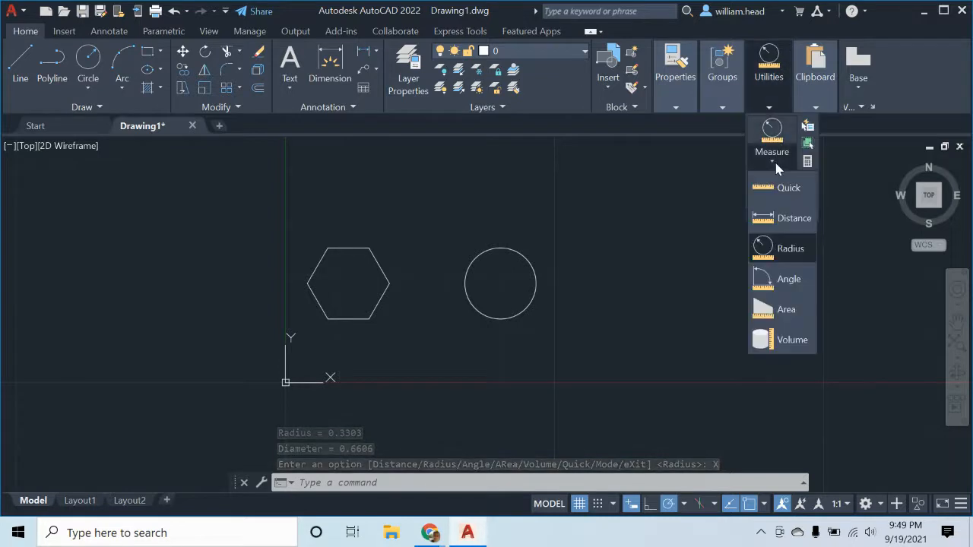
{"action": "left_click", "coordinate": [792, 282]}
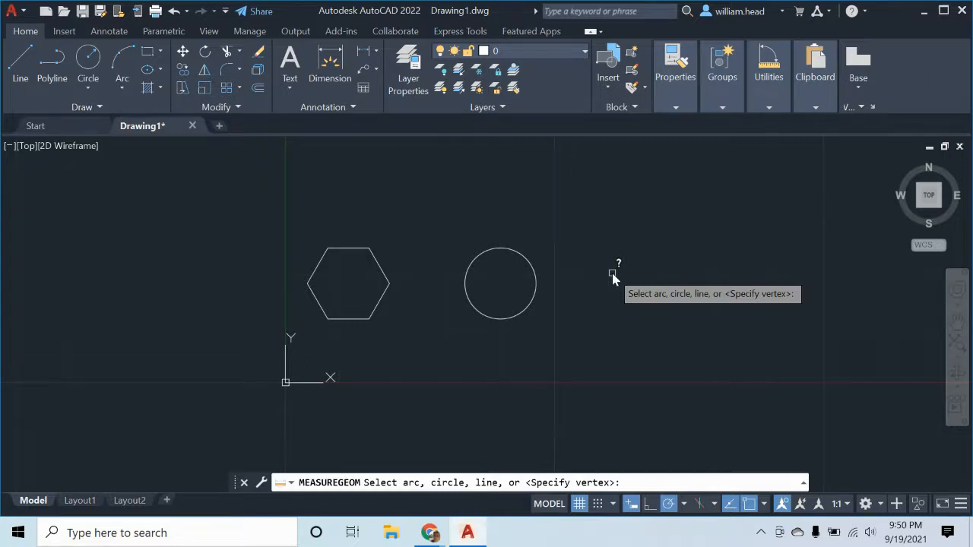
{"action": "left_click", "coordinate": [343, 323]}
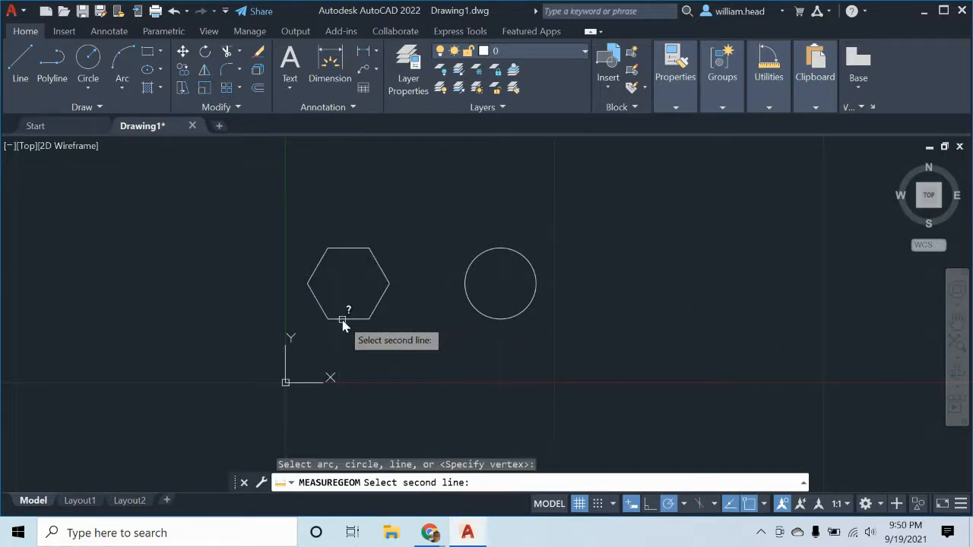
{"action": "left_click", "coordinate": [320, 310]}
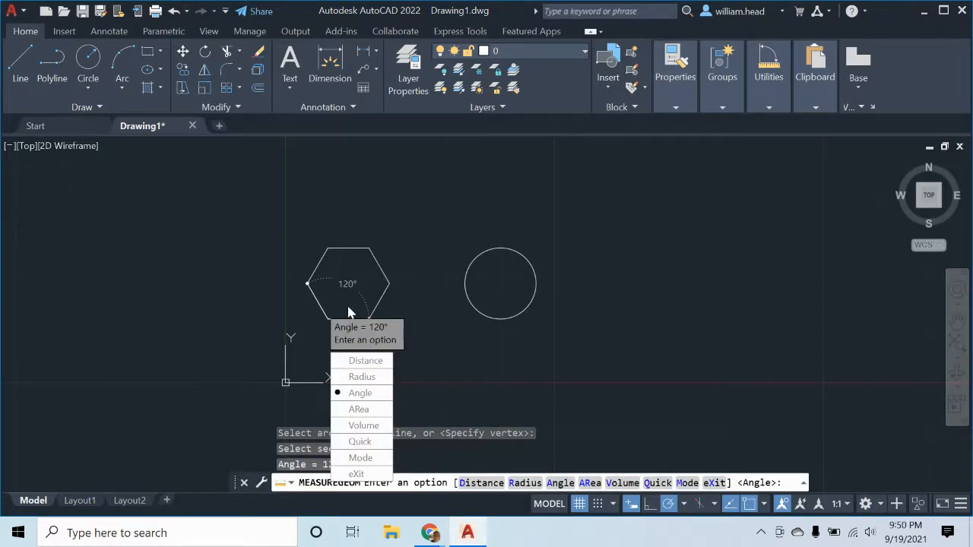
{"action": "scroll", "coordinate": [349, 312], "scroll_direction": "up", "scroll_amount": 2}
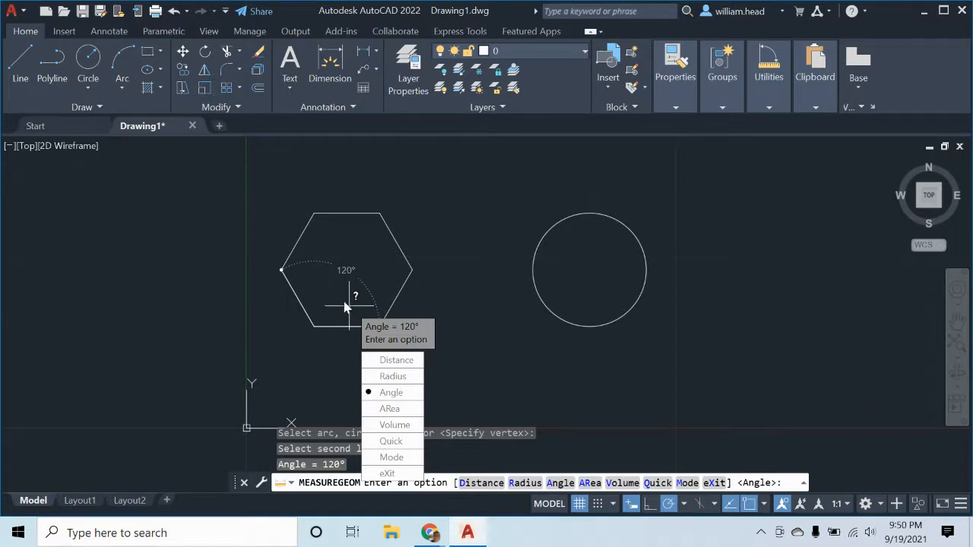
{"action": "key", "text": "Escape"}
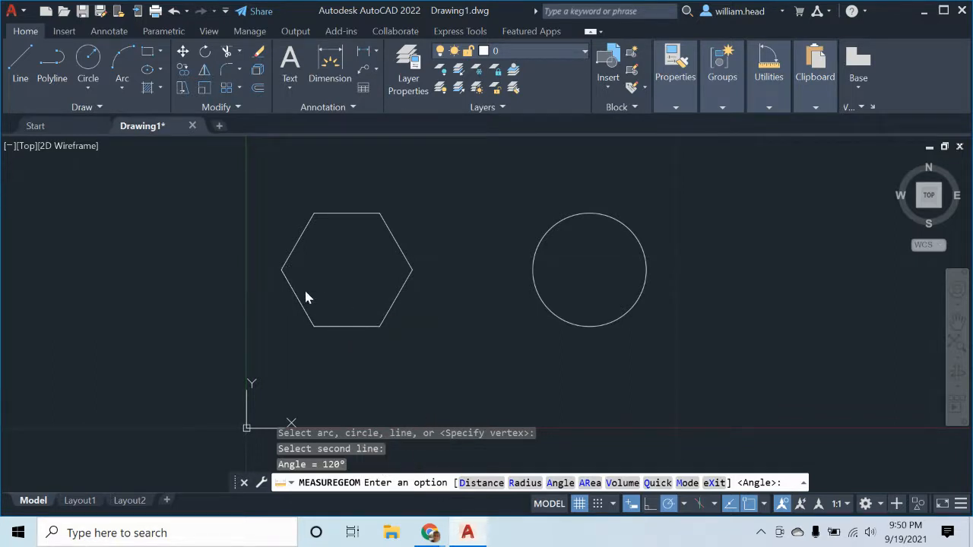
{"action": "key", "text": "Escape"}
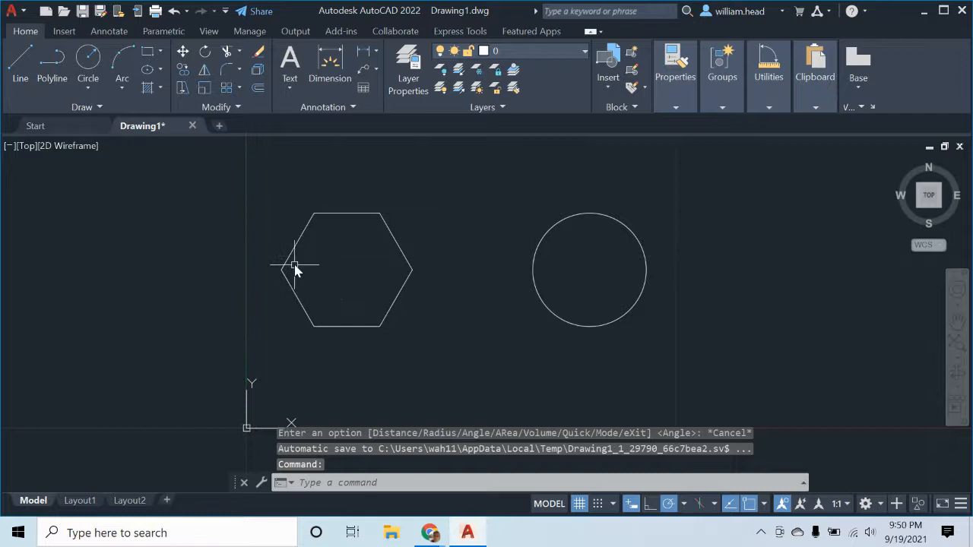
Draw a horizontal line from the hexagon's lower-left vertex outward, extending its bottom edge to the left
{"action": "type", "text": "LI"}
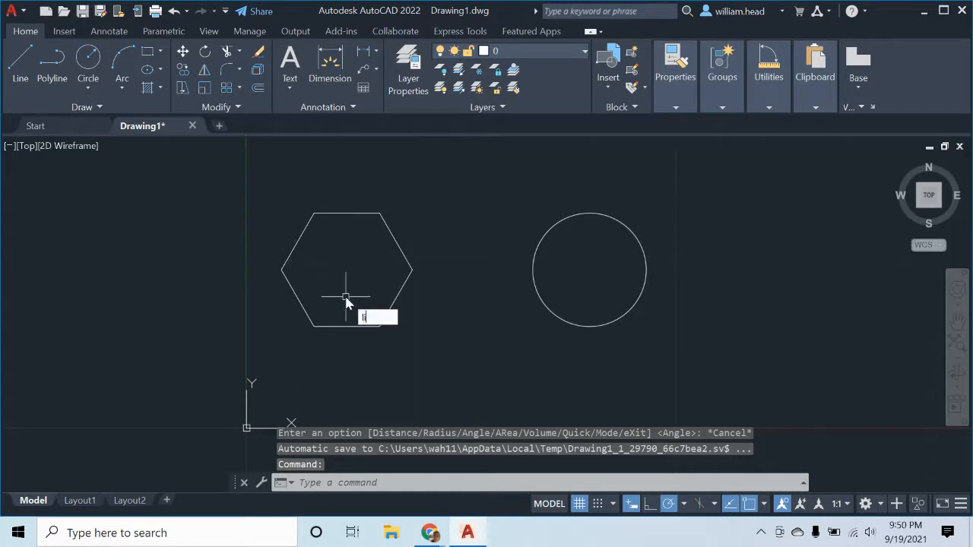
{"action": "type", "text": "NE"}
{"action": "key", "text": "Return"}
{"action": "left_click", "coordinate": [313, 327]}
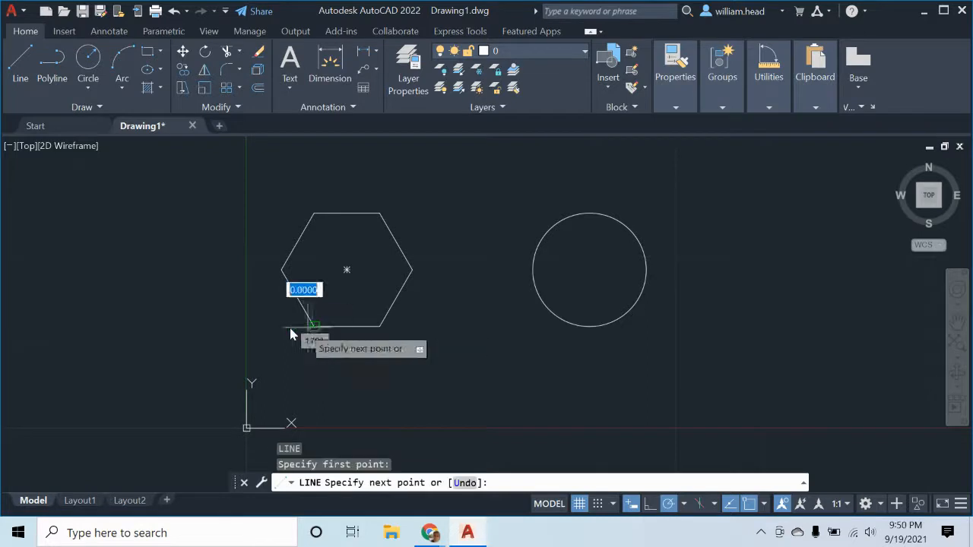
{"action": "left_click", "coordinate": [222, 333]}
{"action": "key", "text": "Escape"}
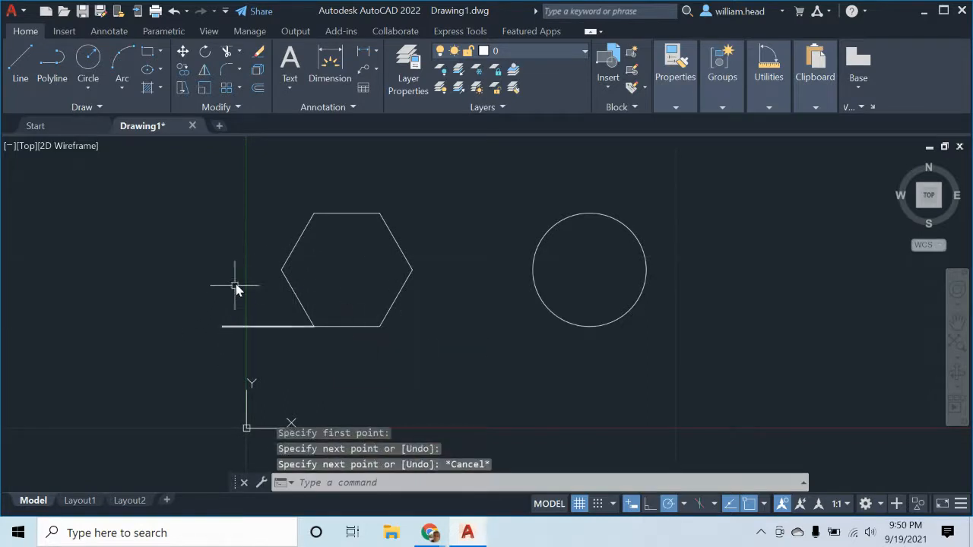
Draw a line from the hexagon's left vertex down and left, continuing its upper-left edge past the horizontal extension line
{"action": "key", "text": "Return"}
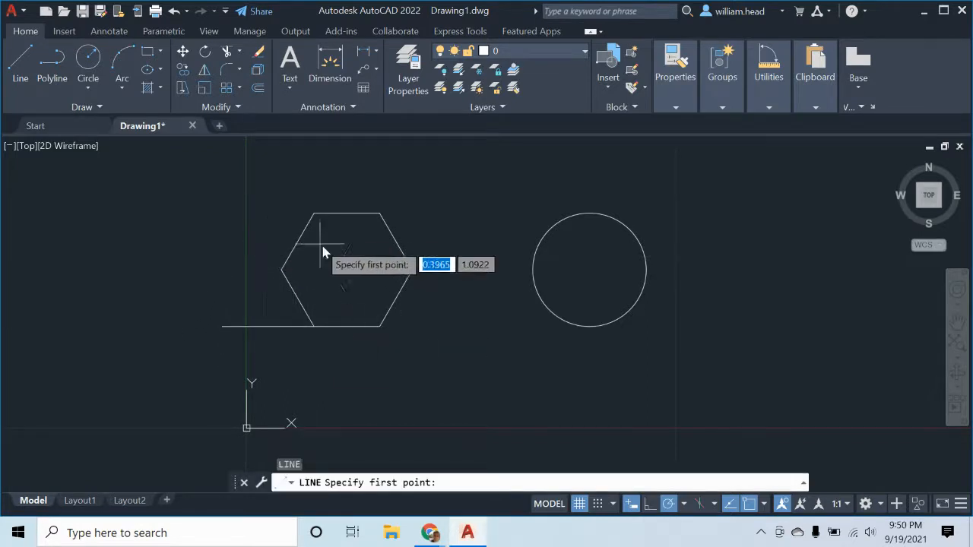
{"action": "left_click", "coordinate": [280, 271]}
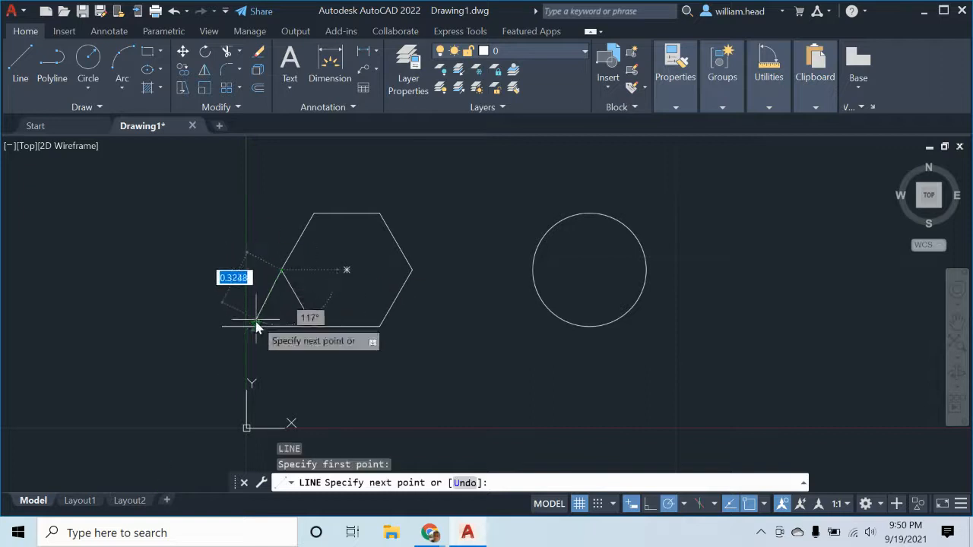
{"action": "key", "text": "Escape"}
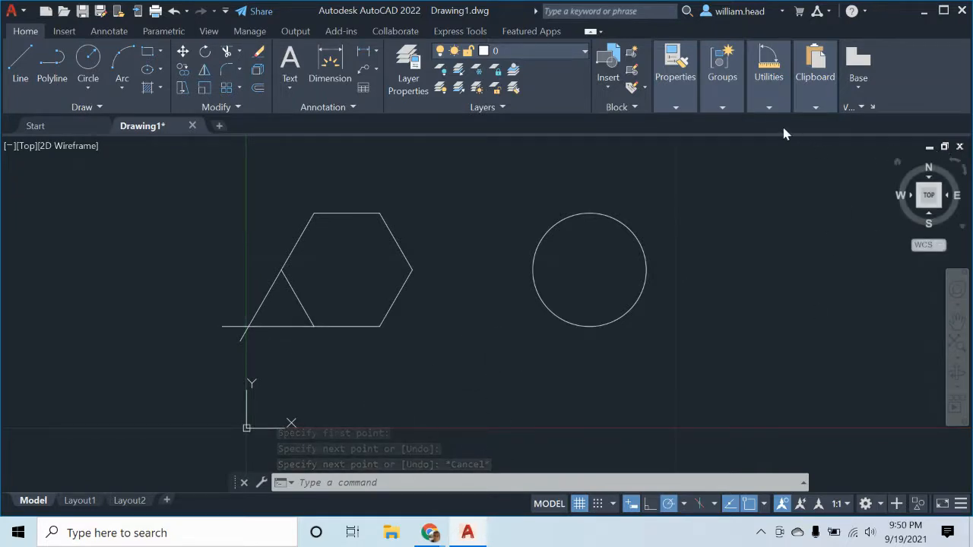
Measure the angle between the horizontal extension line and the slanted extension line beside the hexagon
{"action": "left_click", "coordinate": [769, 107]}
{"action": "left_click", "coordinate": [769, 165]}
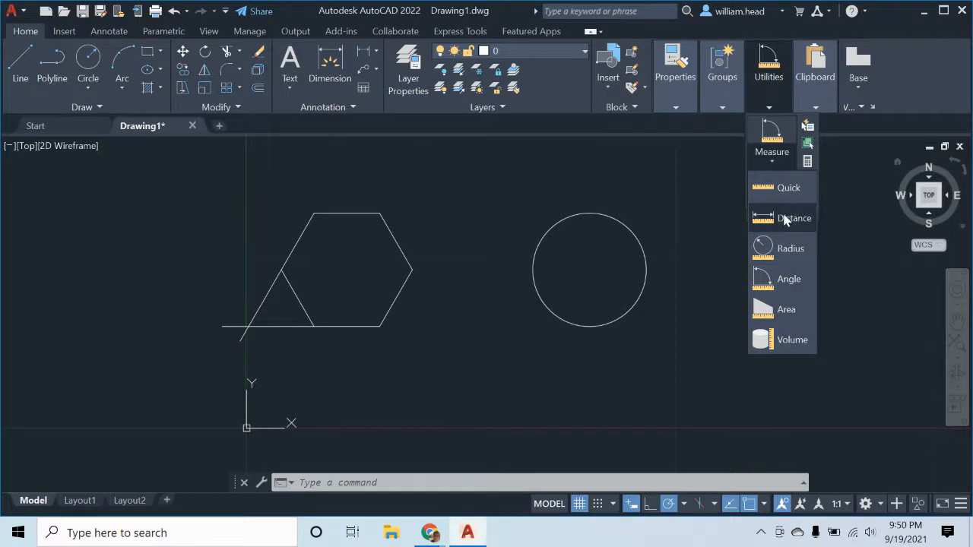
{"action": "left_click", "coordinate": [787, 281]}
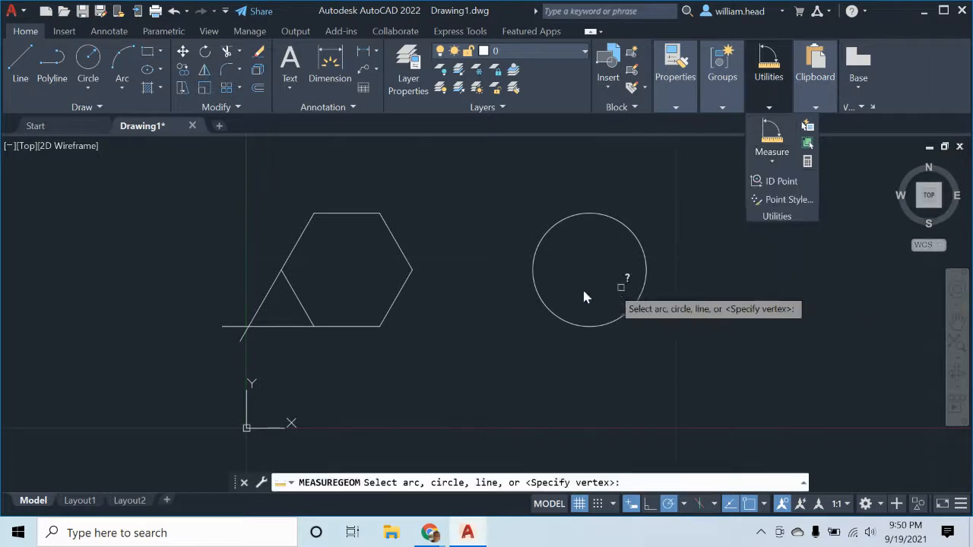
{"action": "left_click", "coordinate": [265, 327]}
{"action": "left_click", "coordinate": [258, 311]}
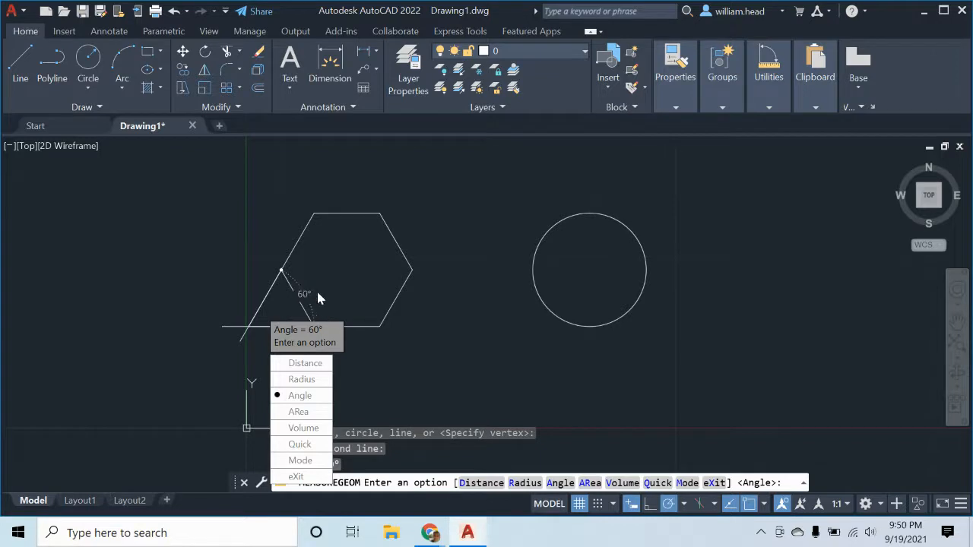
{"action": "key", "text": "Escape"}
Delete the two extension lines drawn at the hexagon's lower-left side
{"action": "left_click", "coordinate": [298, 371]}
{"action": "key", "text": "Escape"}
{"action": "left_click", "coordinate": [293, 365]}
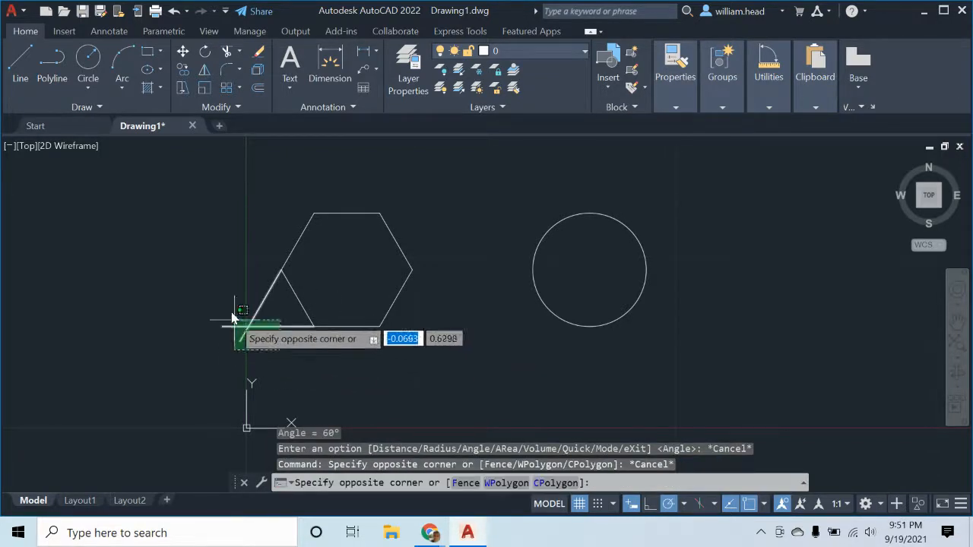
{"action": "left_click", "coordinate": [231, 323]}
{"action": "key", "text": "Delete"}
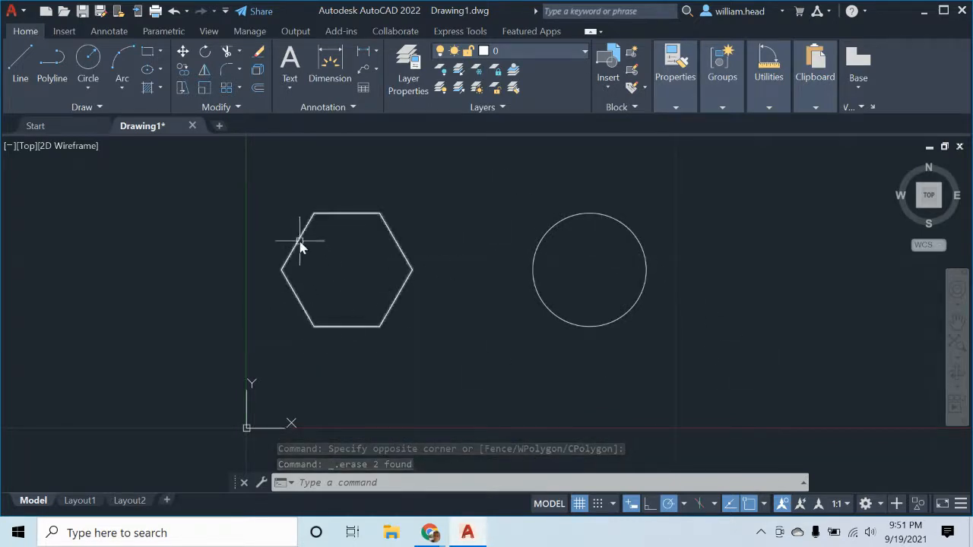
Measure the angle between the hexagon's bottom edge and its upper-left edge, then exit the measurement
{"action": "left_click", "coordinate": [770, 107]}
{"action": "left_click", "coordinate": [774, 160]}
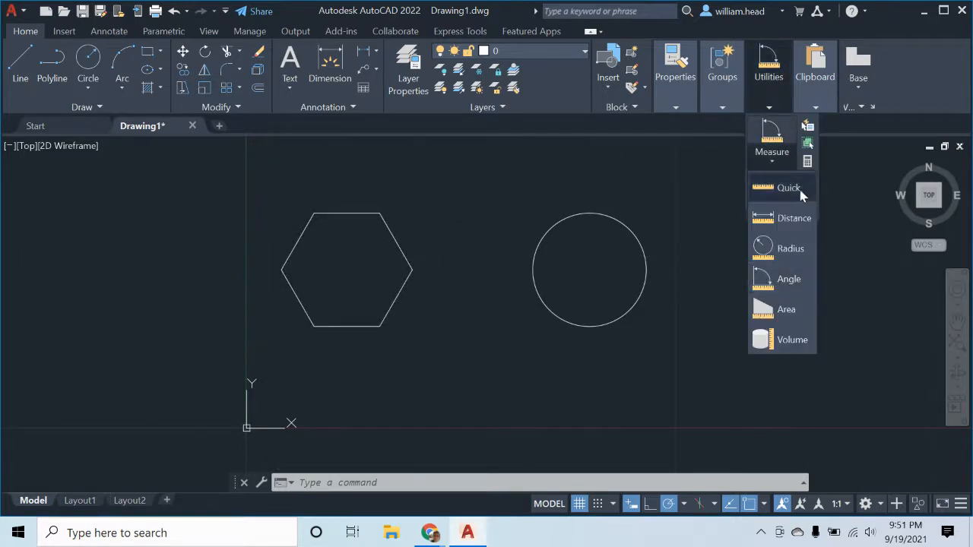
{"action": "left_click", "coordinate": [789, 279]}
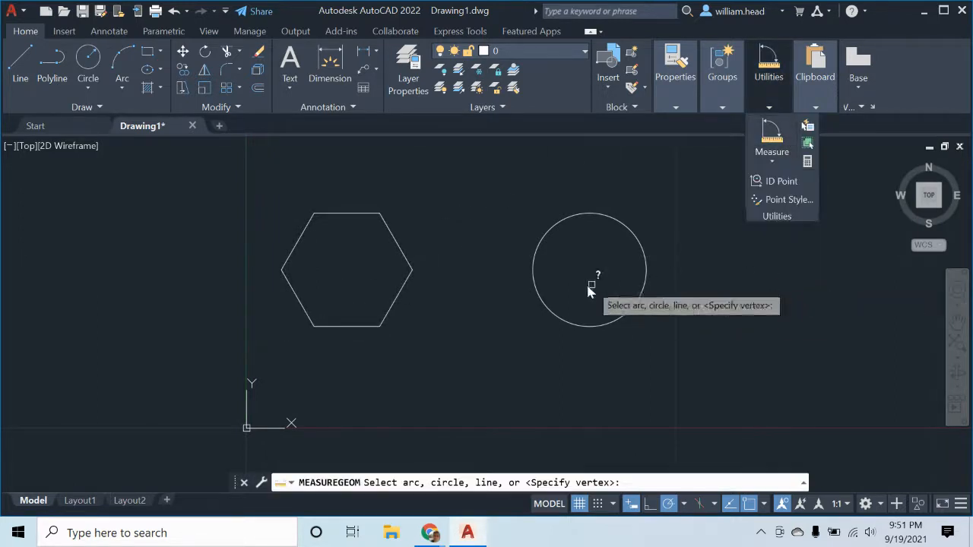
{"action": "left_click", "coordinate": [347, 328]}
{"action": "left_click", "coordinate": [299, 247]}
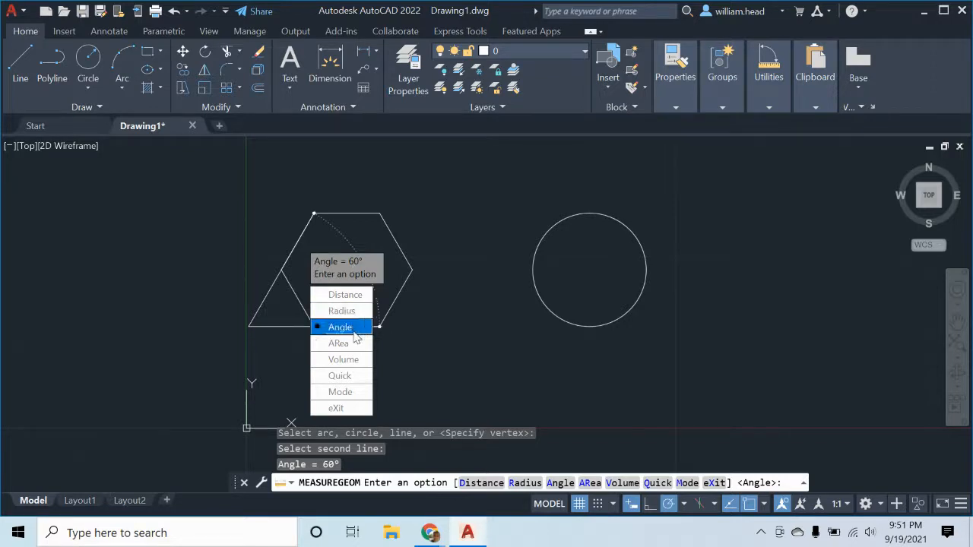
{"action": "left_click", "coordinate": [358, 409]}
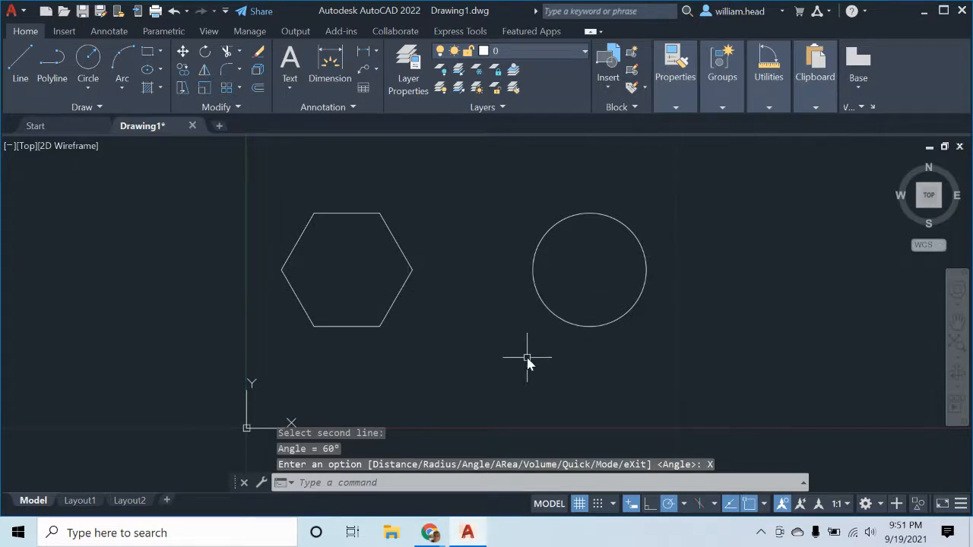
Measure the area enclosed by the hexagon's upper-left, upper-right, right and lower-right vertices
{"action": "left_click", "coordinate": [769, 105]}
{"action": "left_click", "coordinate": [772, 159]}
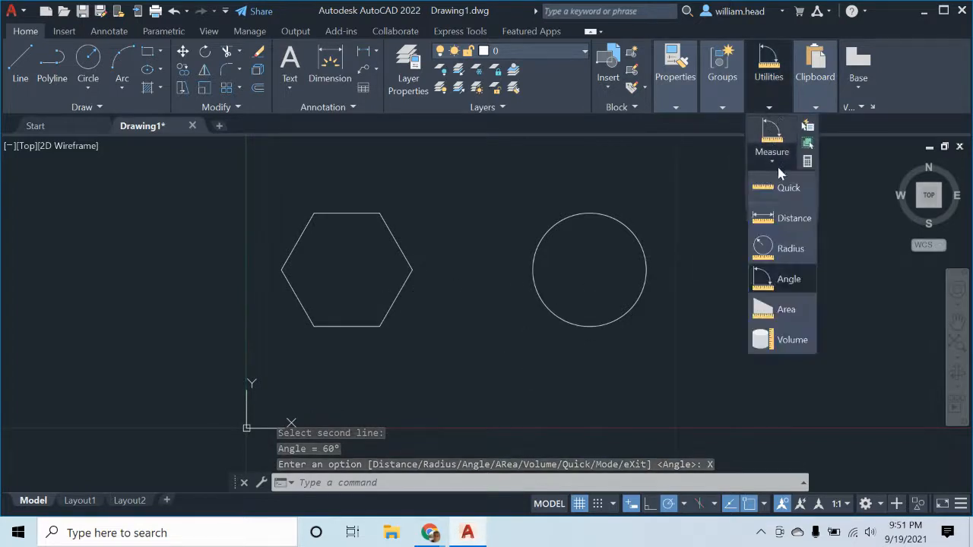
{"action": "left_click", "coordinate": [786, 315]}
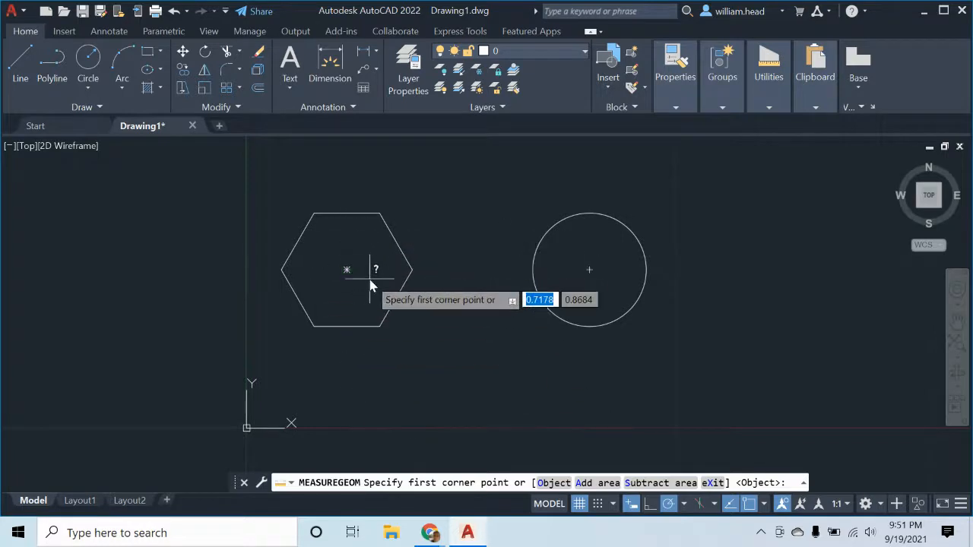
{"action": "left_click", "coordinate": [315, 212]}
{"action": "left_click", "coordinate": [380, 213]}
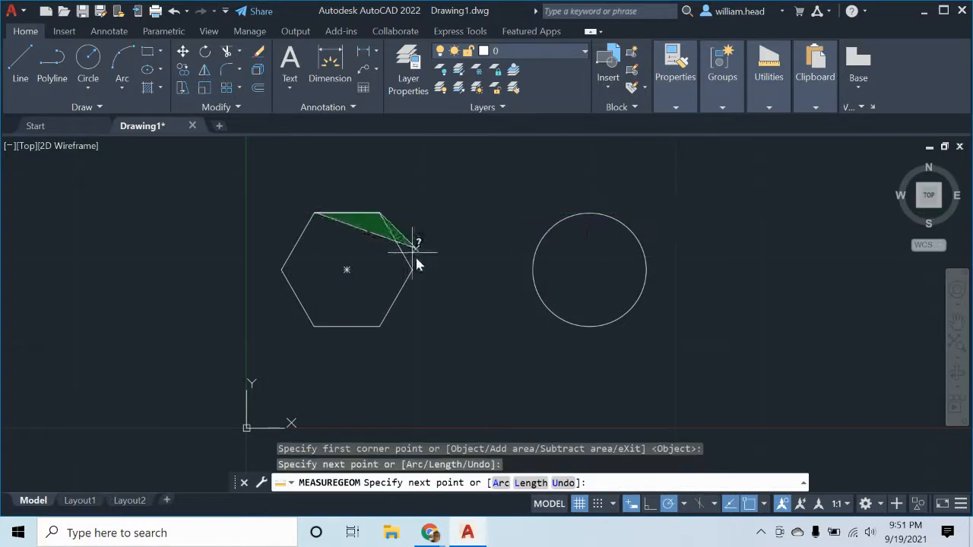
{"action": "left_click", "coordinate": [415, 270]}
{"action": "left_click", "coordinate": [383, 328]}
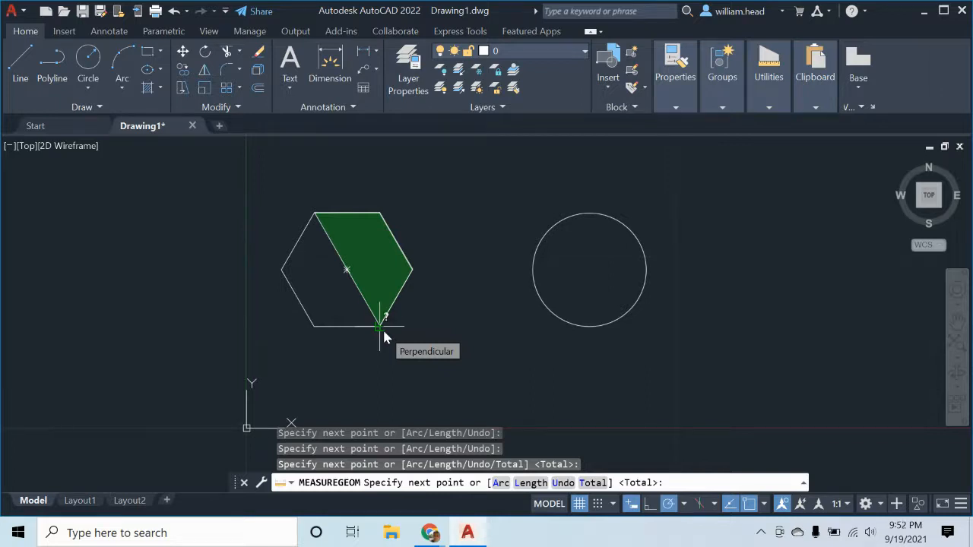
{"action": "key", "text": "Return"}
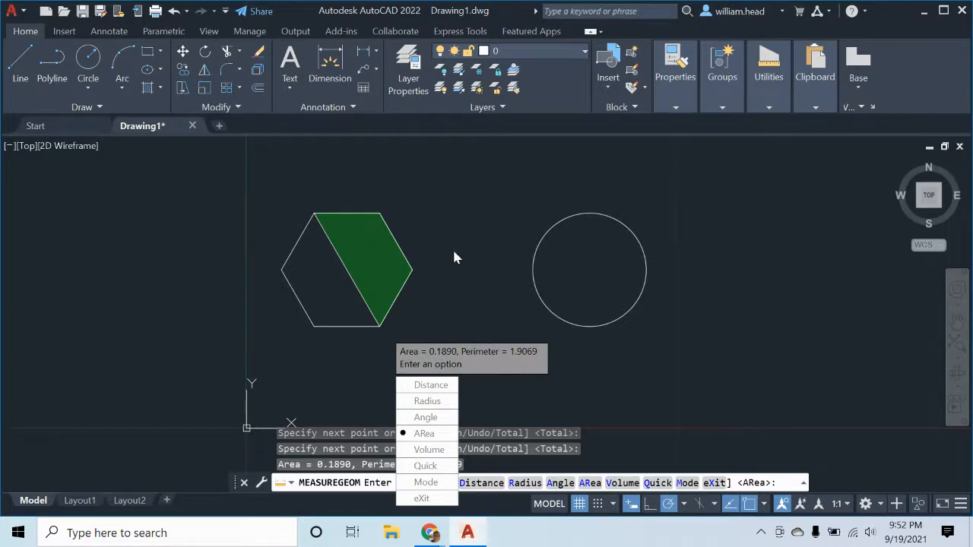
{"action": "key", "text": "Escape"}
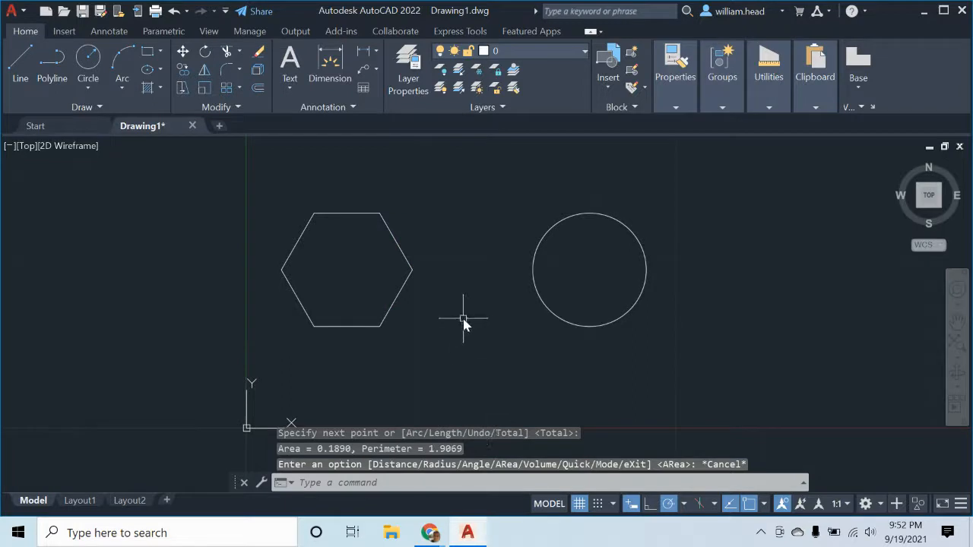
{"action": "left_click", "coordinate": [771, 104]}
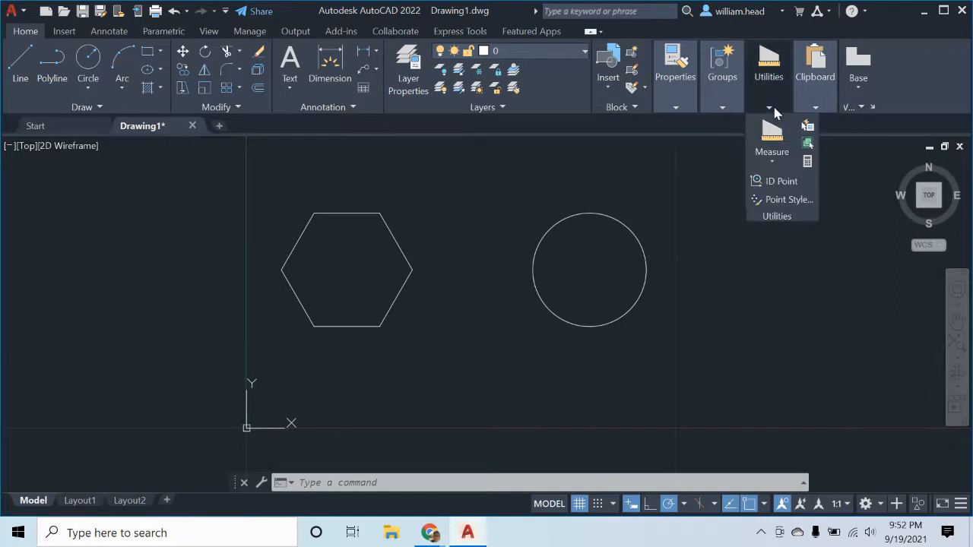
{"action": "left_click", "coordinate": [777, 182]}
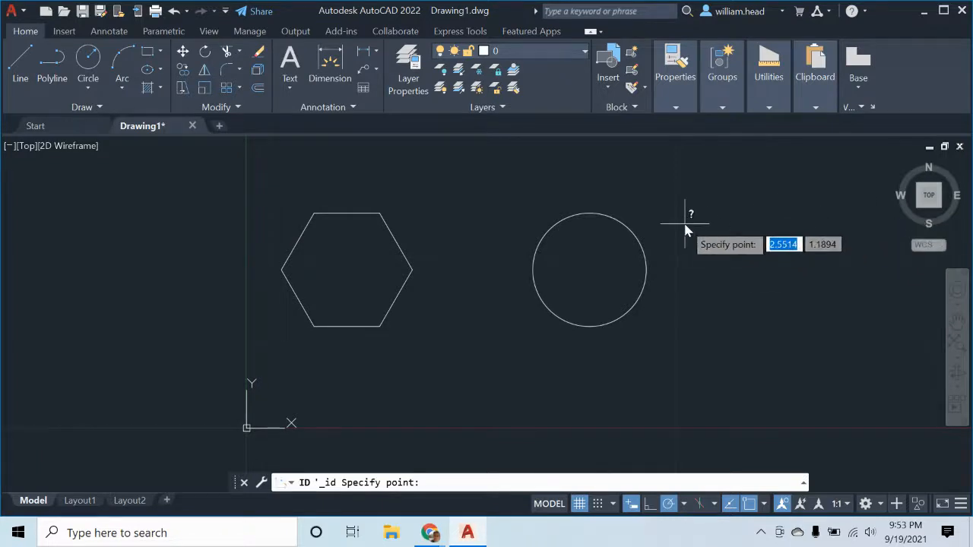
{"action": "key", "text": "Escape"}
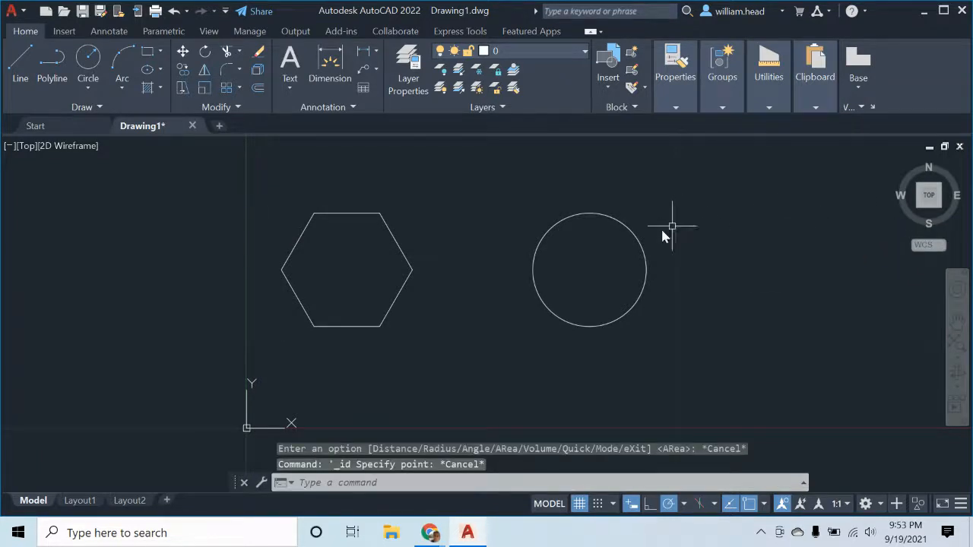
{"action": "mouse_move", "coordinate": [430, 532]}
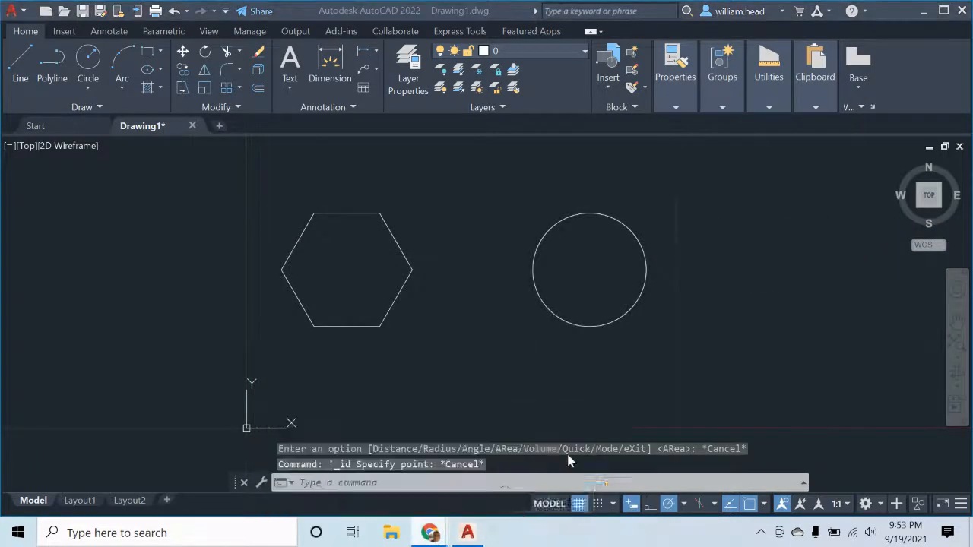